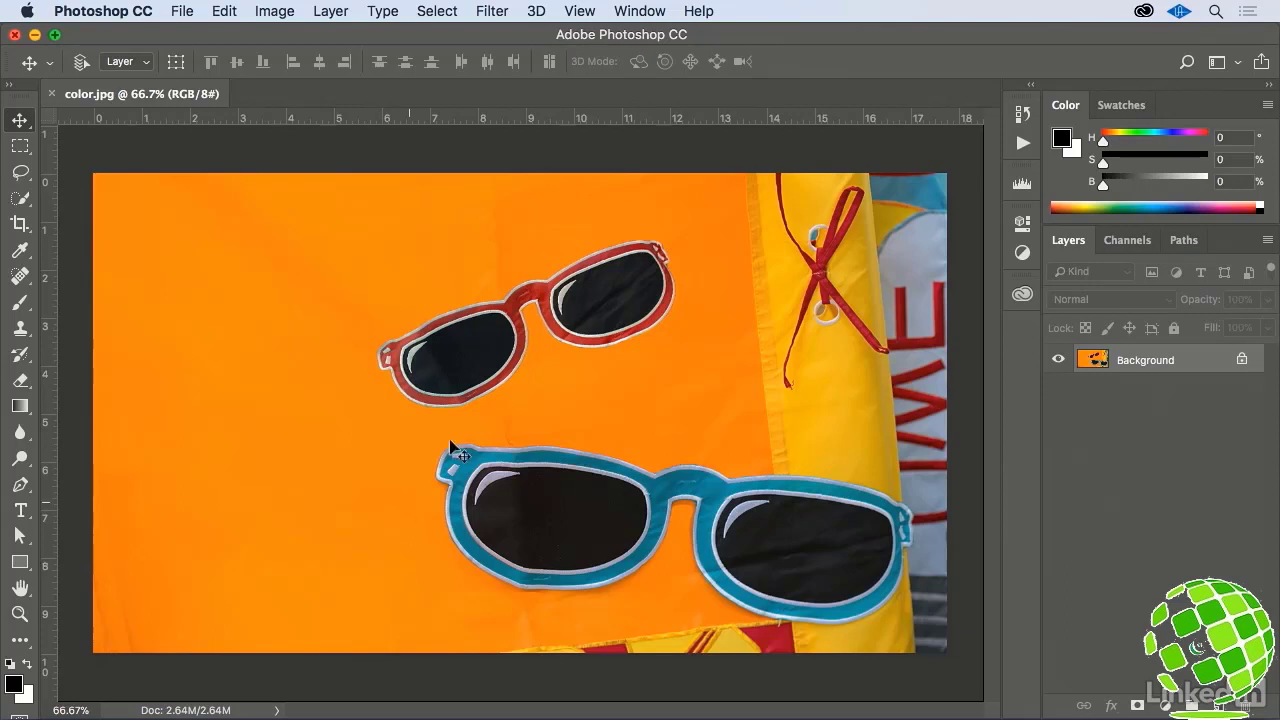
- Open the Adobe Color Themes extension and float it undocked over the image
{"action": "left_click", "coordinate": [640, 11]}
{"action": "mouse_move", "coordinate": [705, 105]}
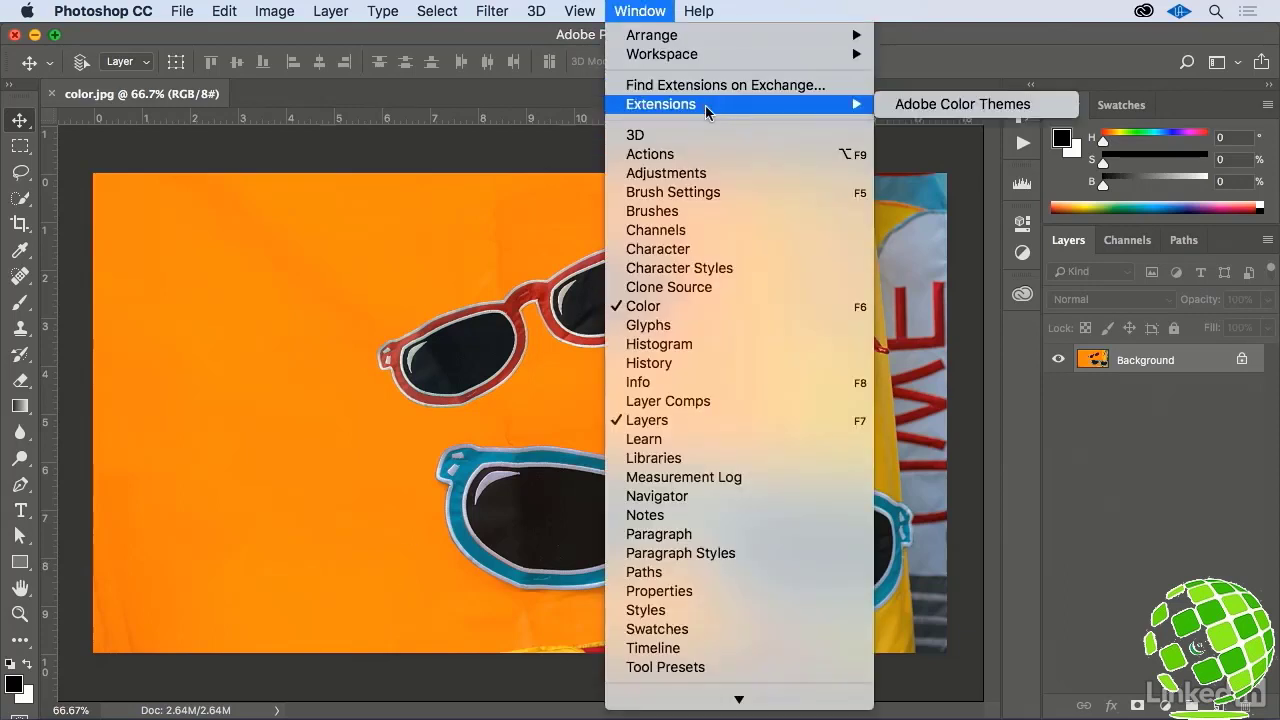
{"action": "left_click", "coordinate": [887, 106]}
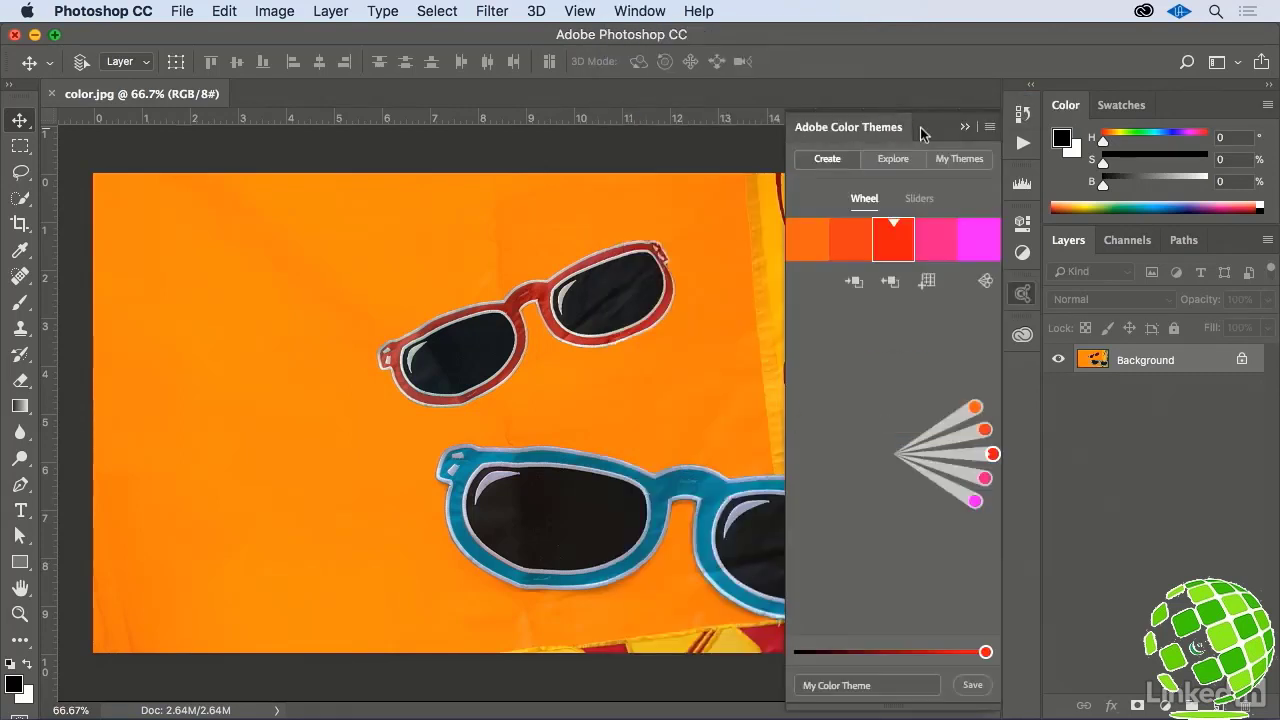
{"action": "left_click_drag", "start_coordinate": [922, 133], "coordinate": [780, 120]}
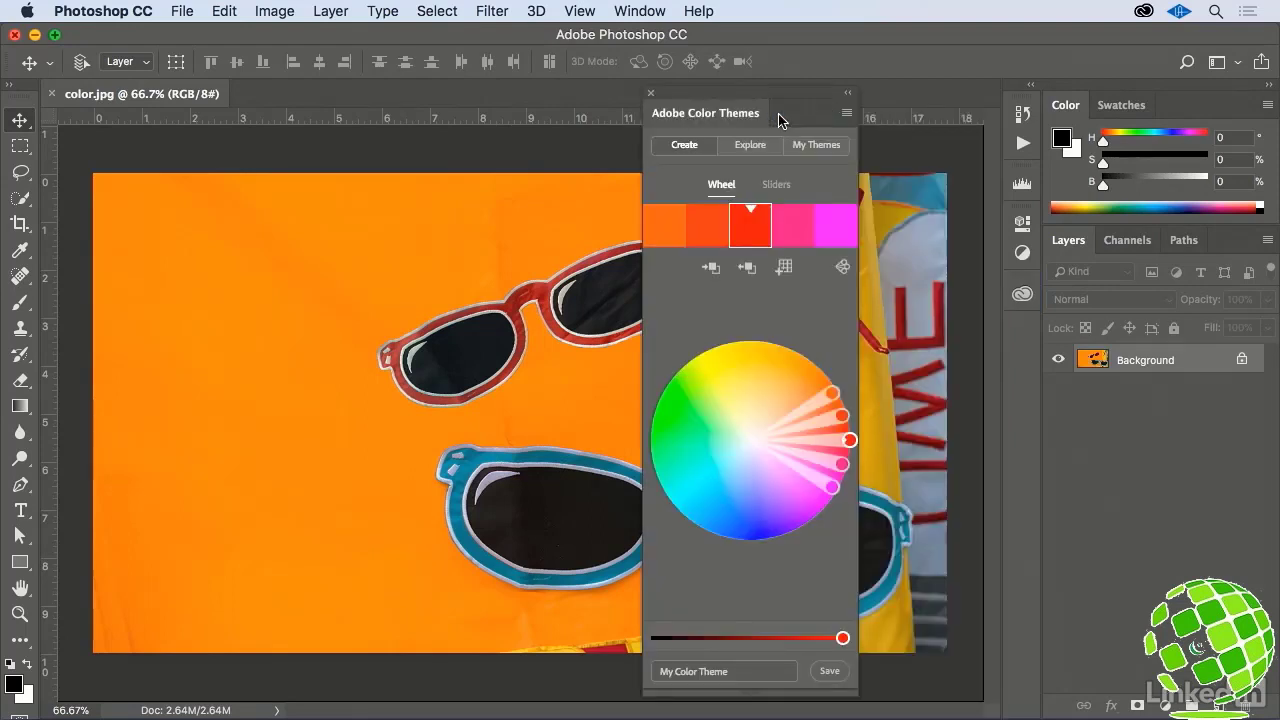
- Browse the most popular shared color themes, then view the themes saved in My Library
{"action": "left_click", "coordinate": [752, 146]}
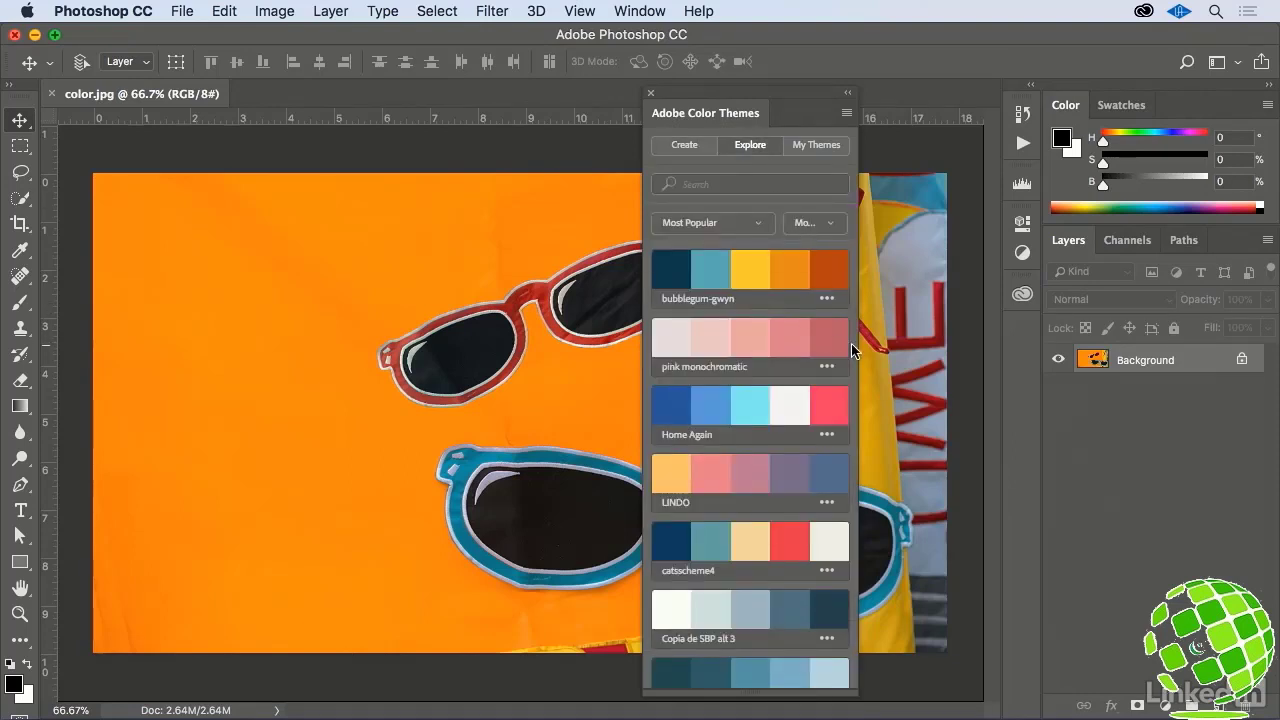
{"action": "scroll", "coordinate": [851, 343], "scroll_direction": "down", "scroll_amount": 5}
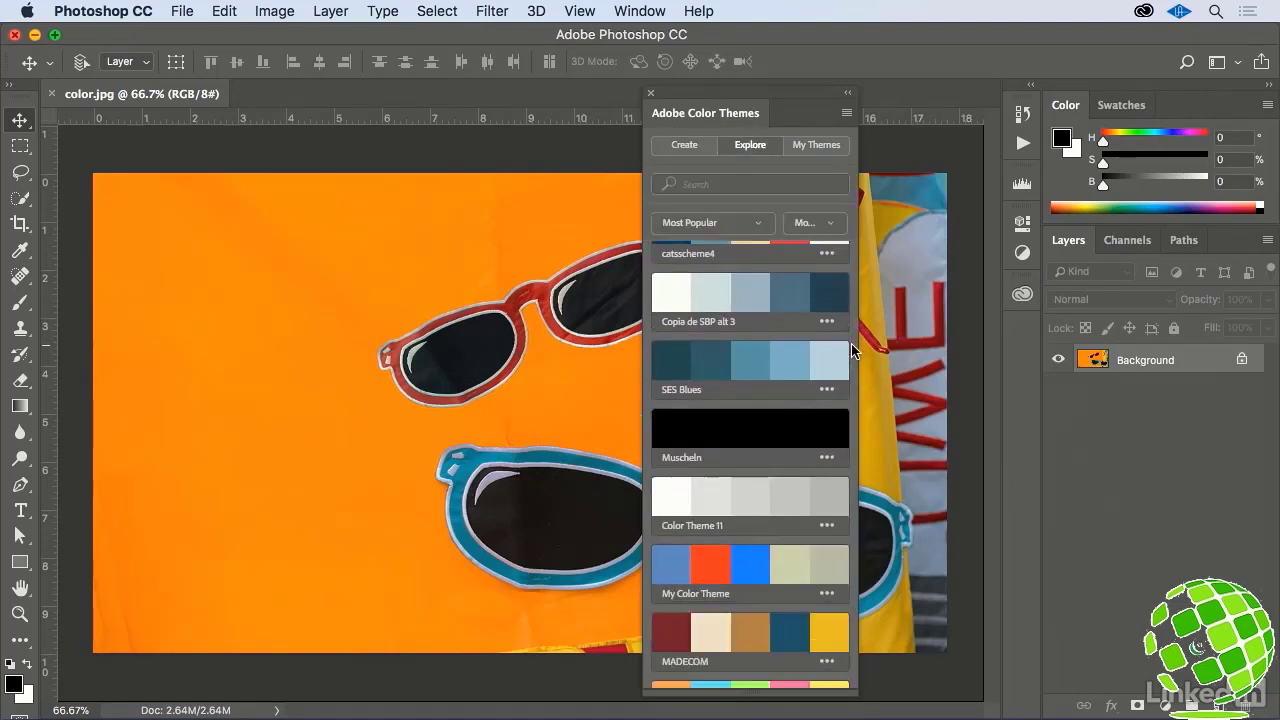
{"action": "scroll", "coordinate": [851, 344], "scroll_direction": "down", "scroll_amount": 1}
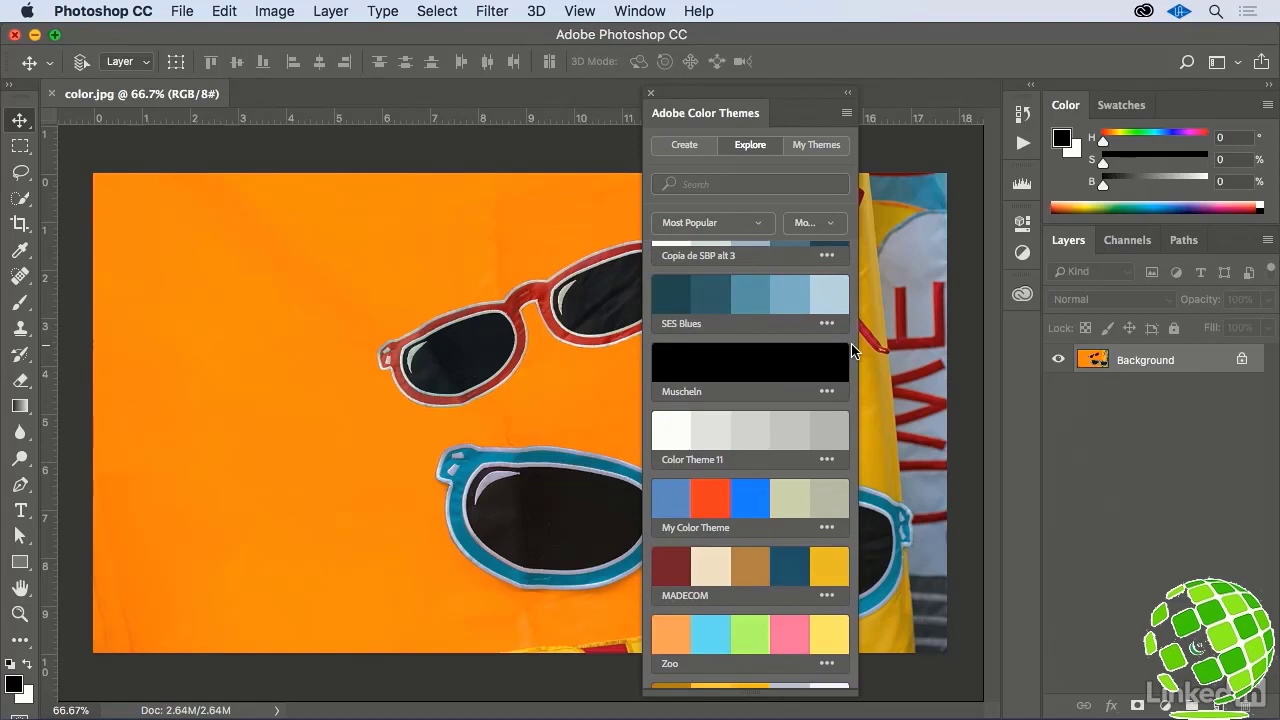
{"action": "left_click", "coordinate": [810, 147]}
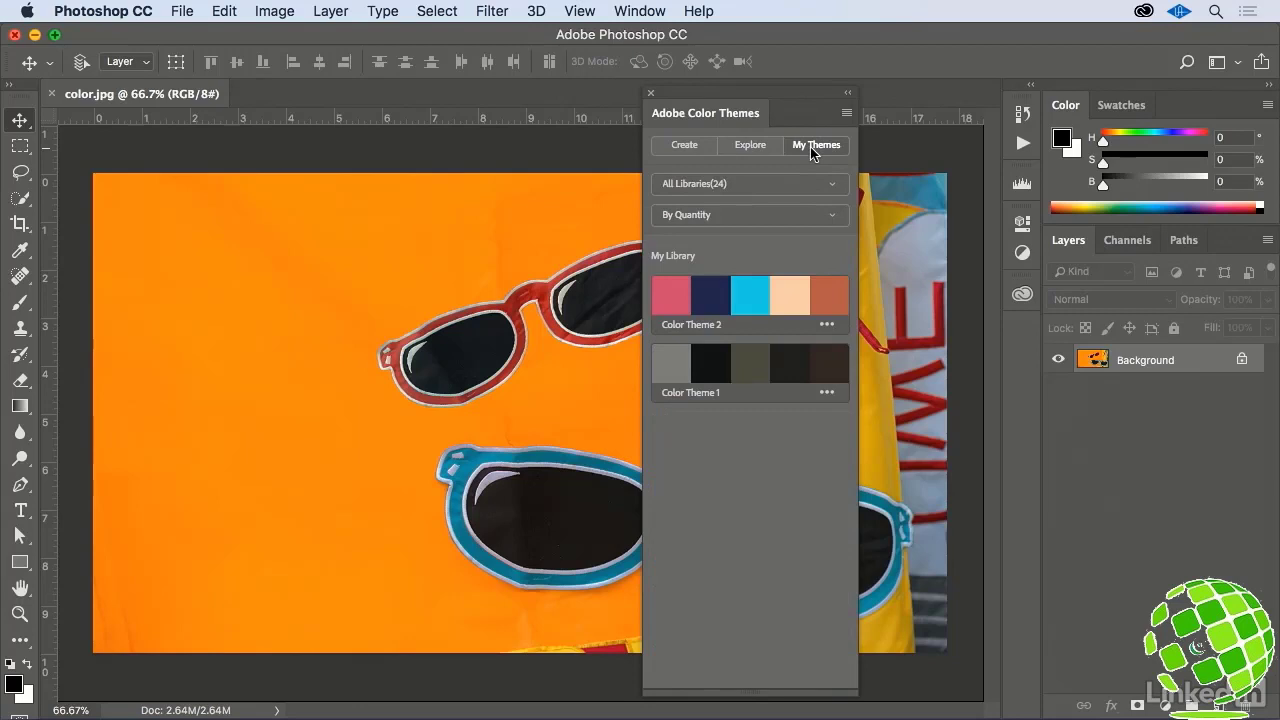
- Create a Triad color theme with an orange base color, add it to the swatches and display them
{"action": "left_click", "coordinate": [681, 144]}
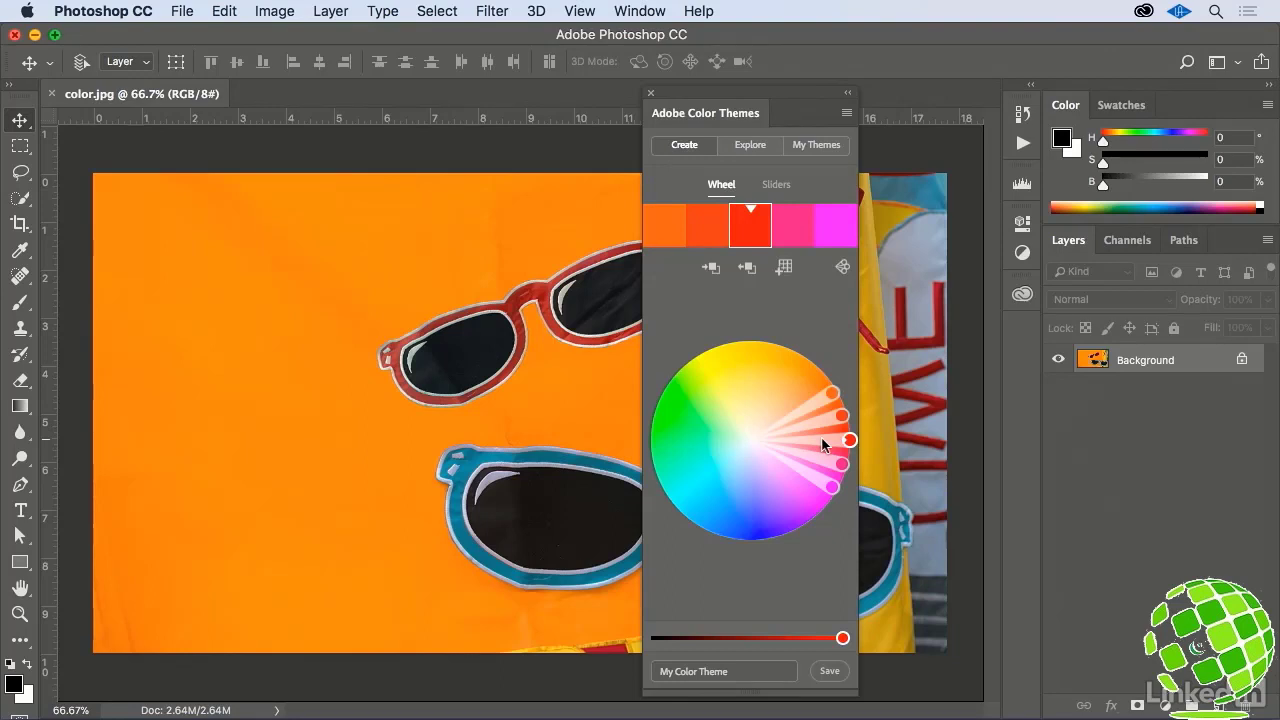
{"action": "left_click", "coordinate": [842, 268]}
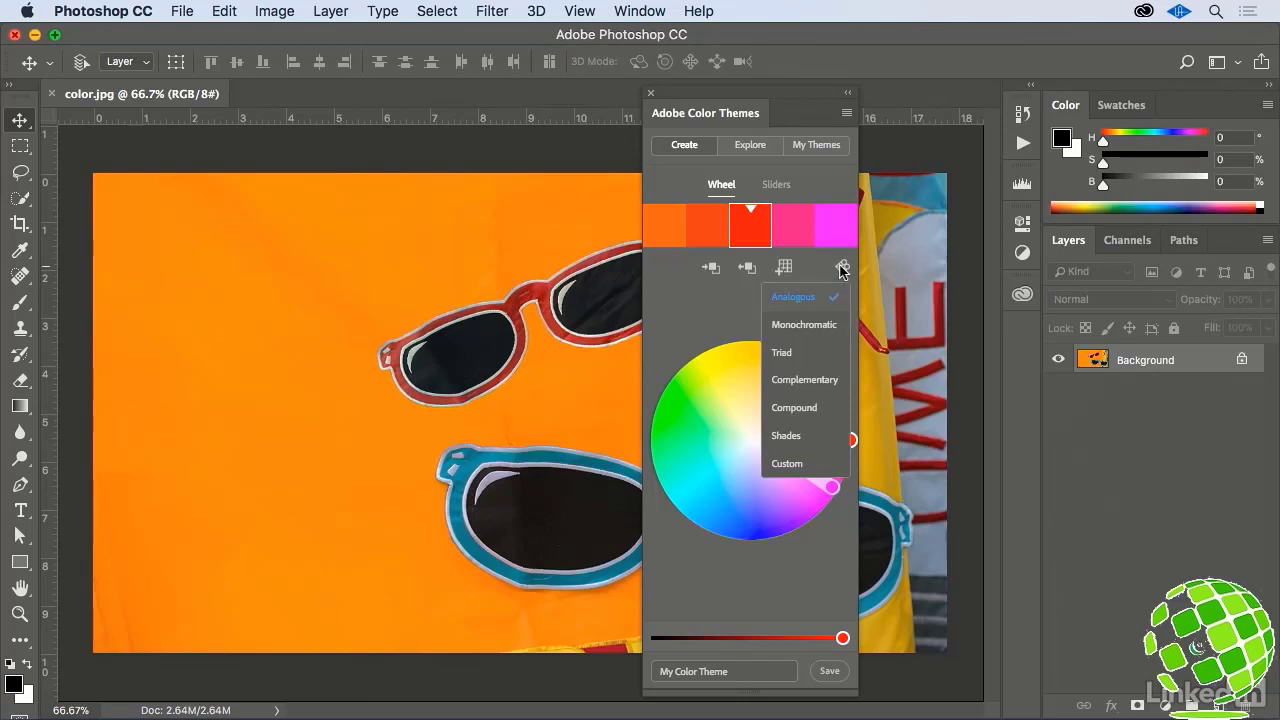
{"action": "left_click", "coordinate": [805, 359]}
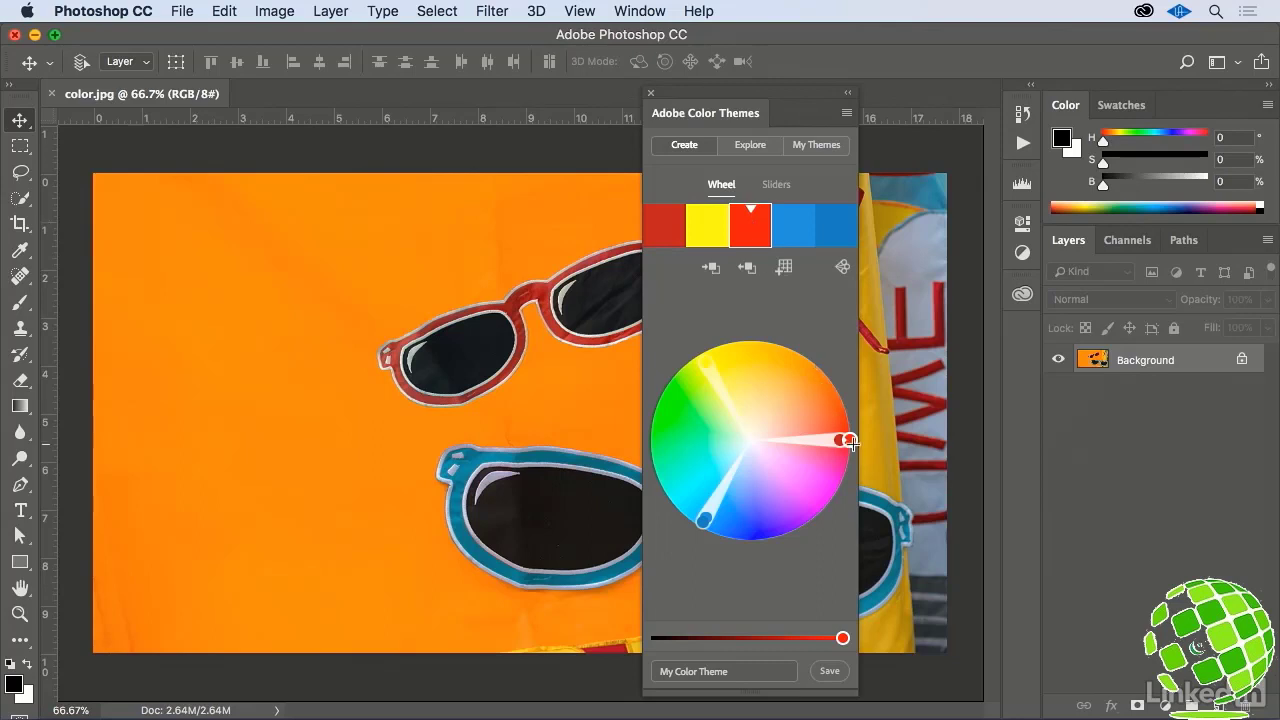
{"action": "left_click_drag", "start_coordinate": [850, 440], "coordinate": [820, 369]}
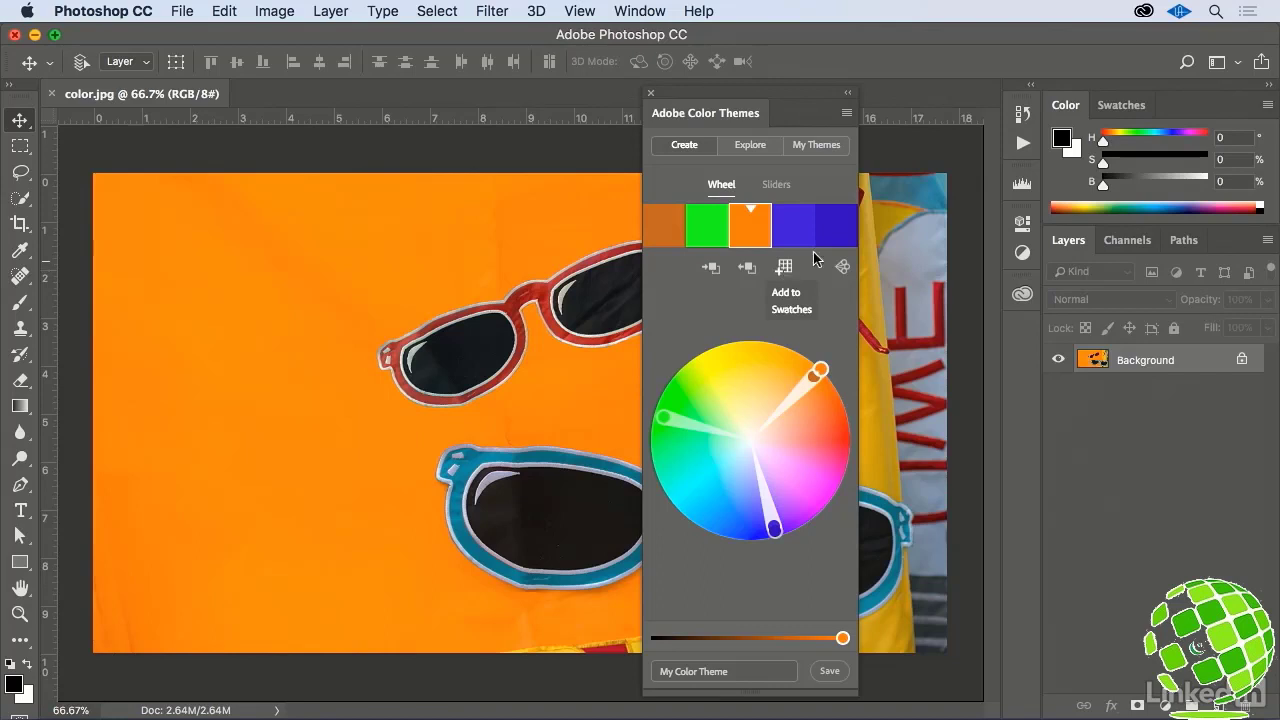
{"action": "left_click", "coordinate": [1129, 109]}
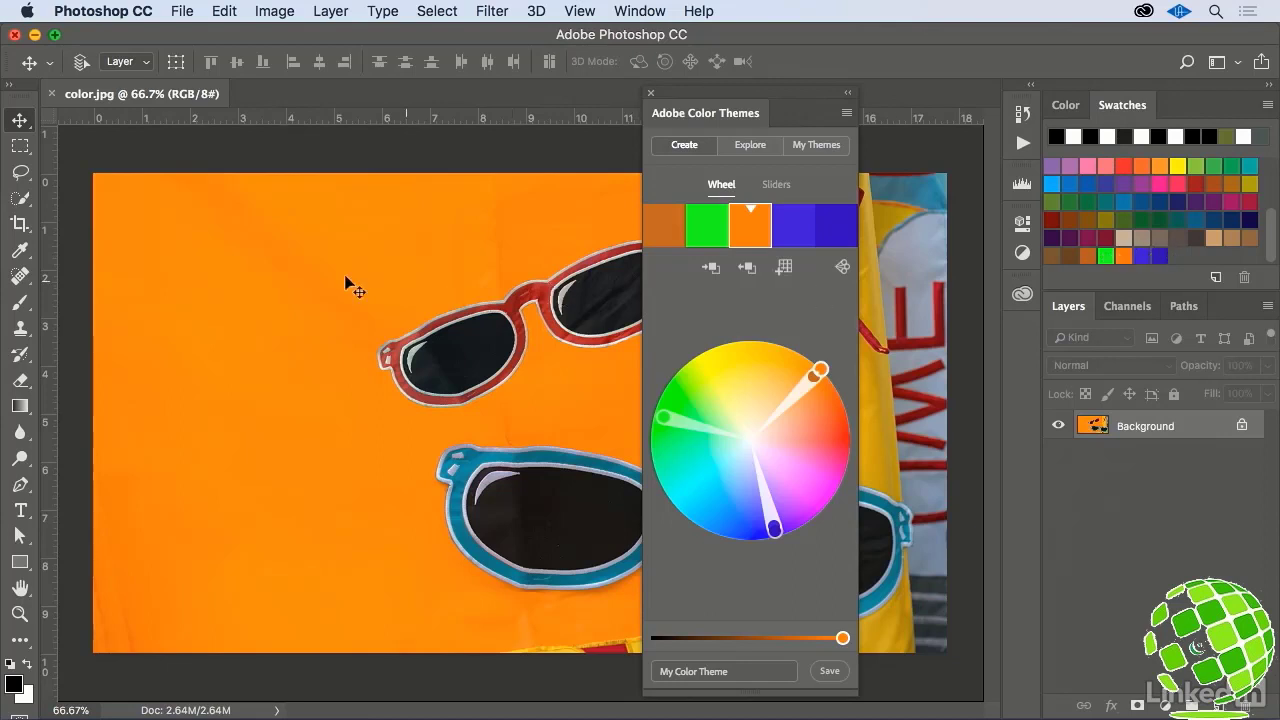
- Sample the teal frame of the larger sunglasses with the Eyedropper and set it as the theme's base color
{"action": "left_click", "coordinate": [19, 251]}
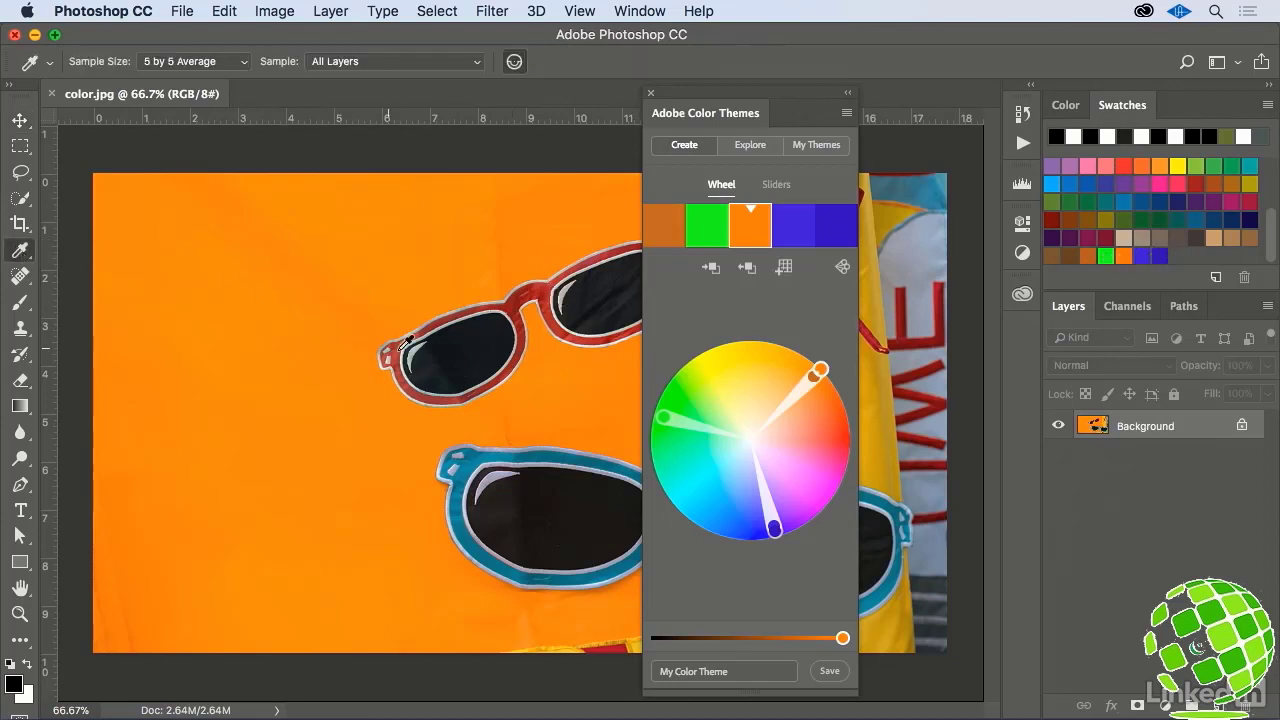
{"action": "left_click", "coordinate": [473, 462]}
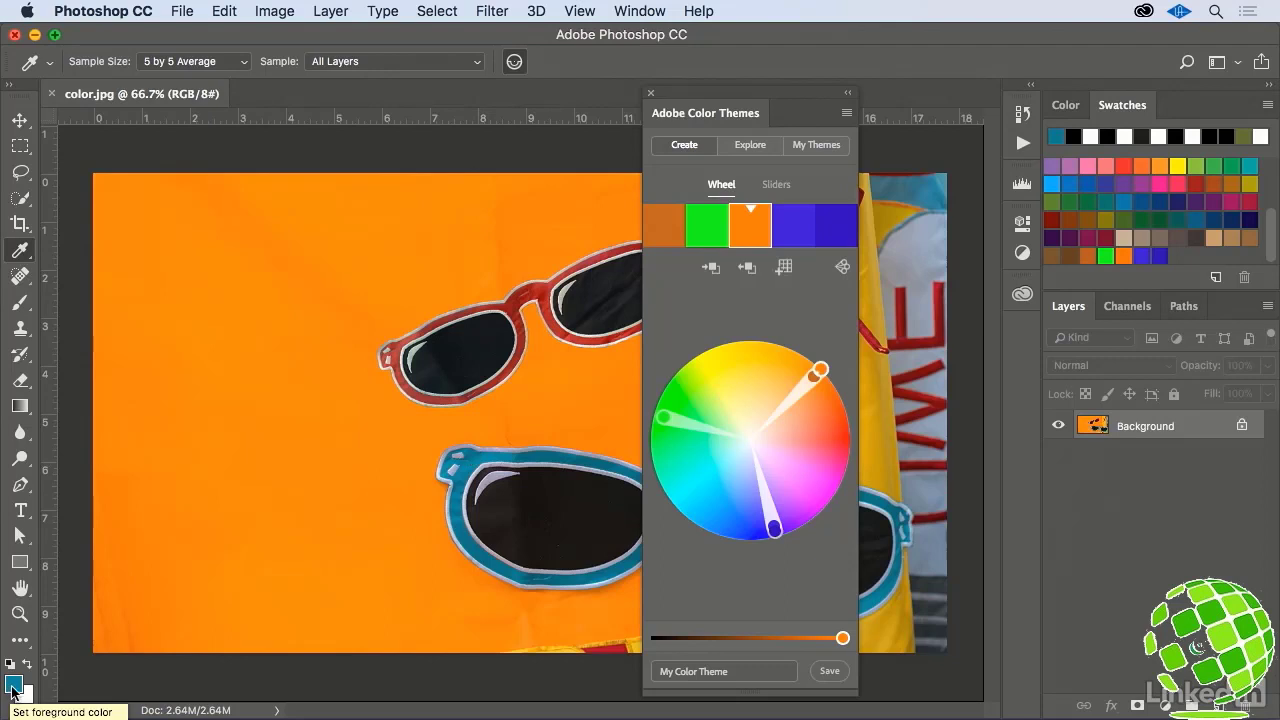
{"action": "left_click", "coordinate": [747, 268]}
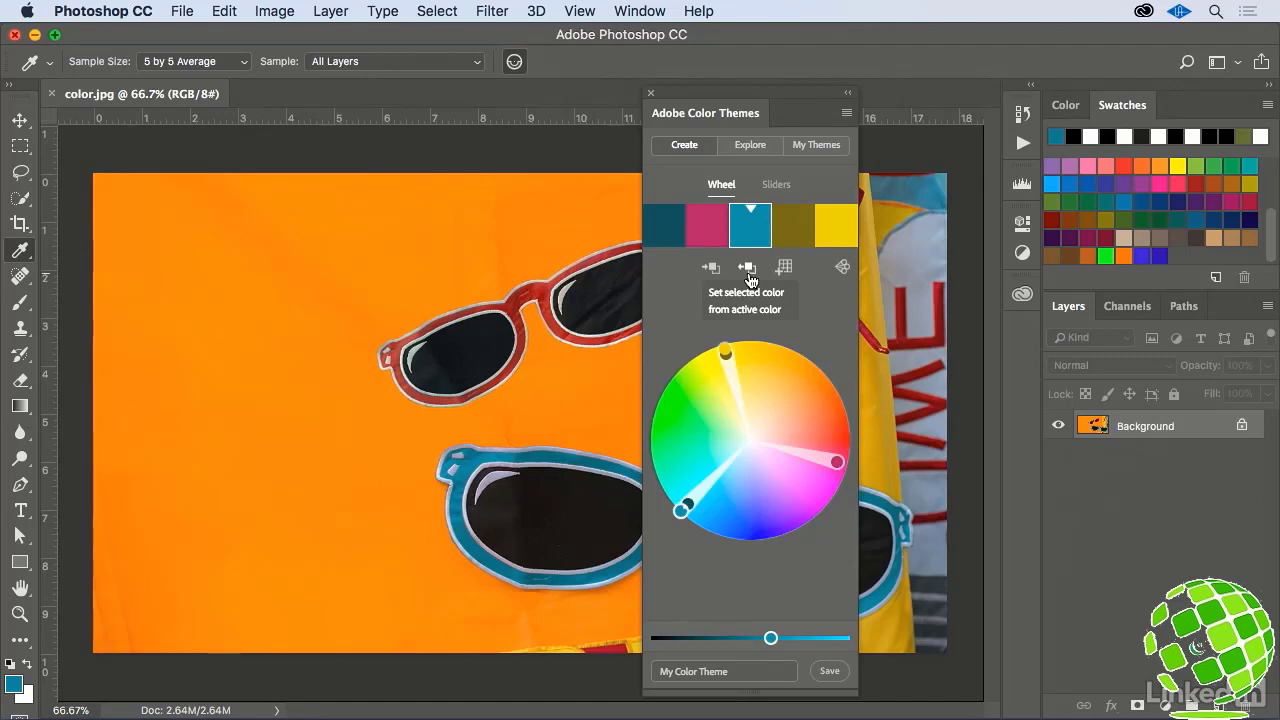
- Switch to Adobe Color CC in Chrome and create a color theme from the image color.jpg on the Desktop
{"action": "key", "text": "super+Tab"}
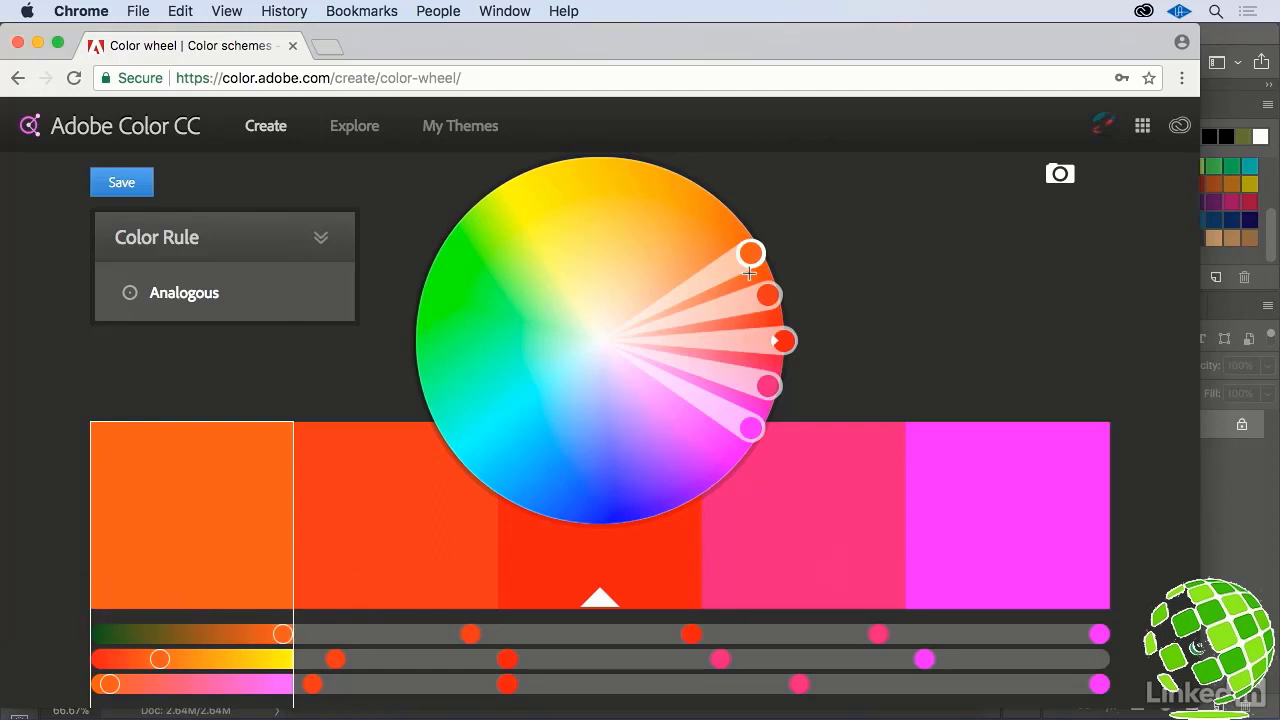
{"action": "left_click", "coordinate": [1056, 178]}
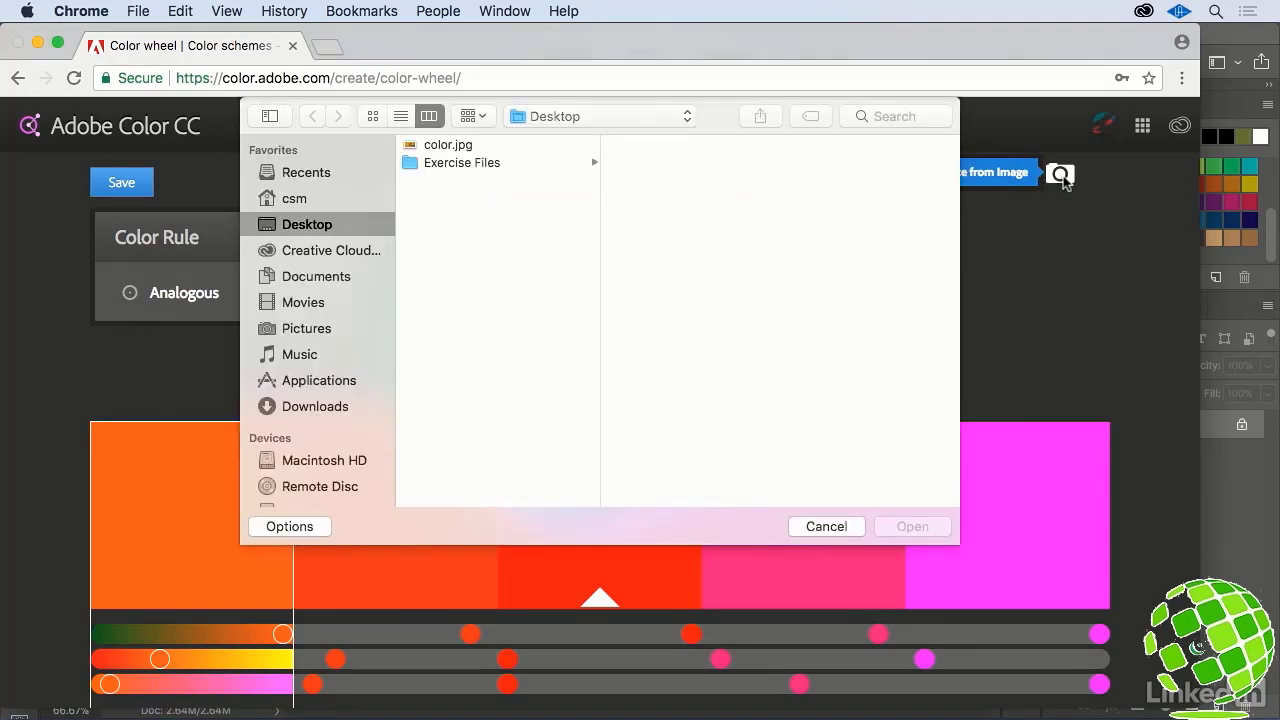
{"action": "left_click", "coordinate": [442, 147]}
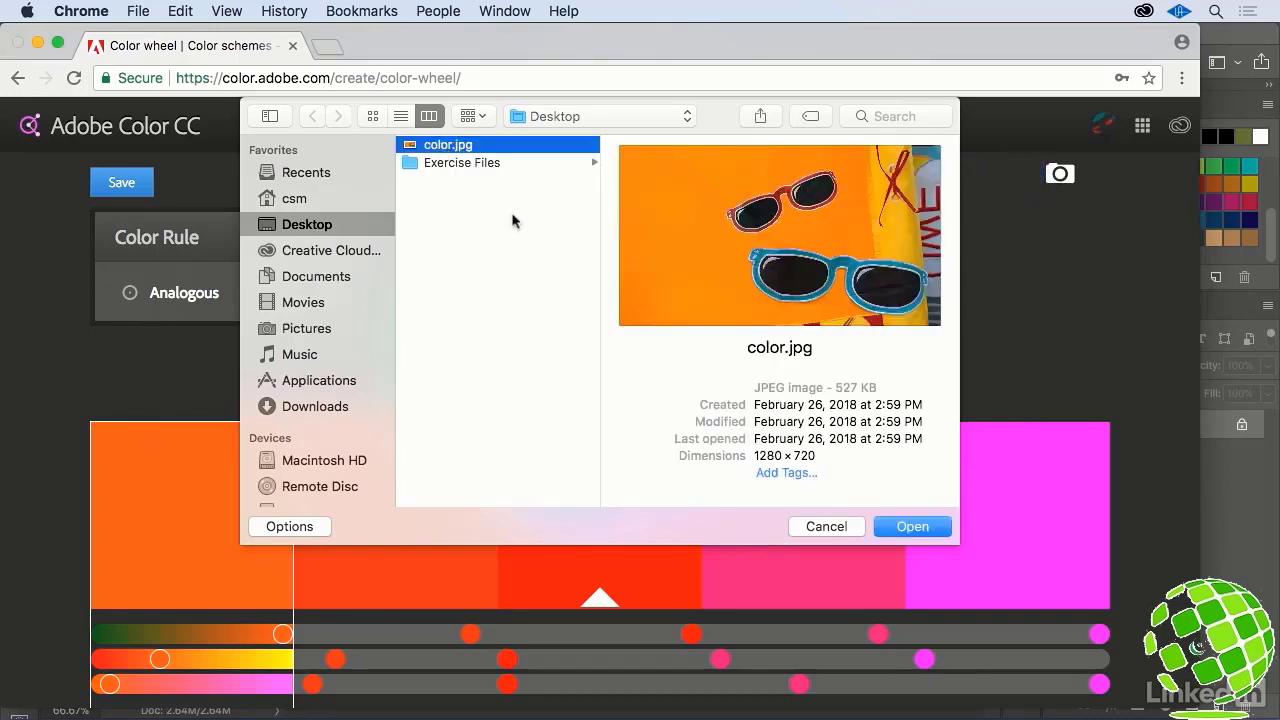
{"action": "left_click", "coordinate": [913, 527]}
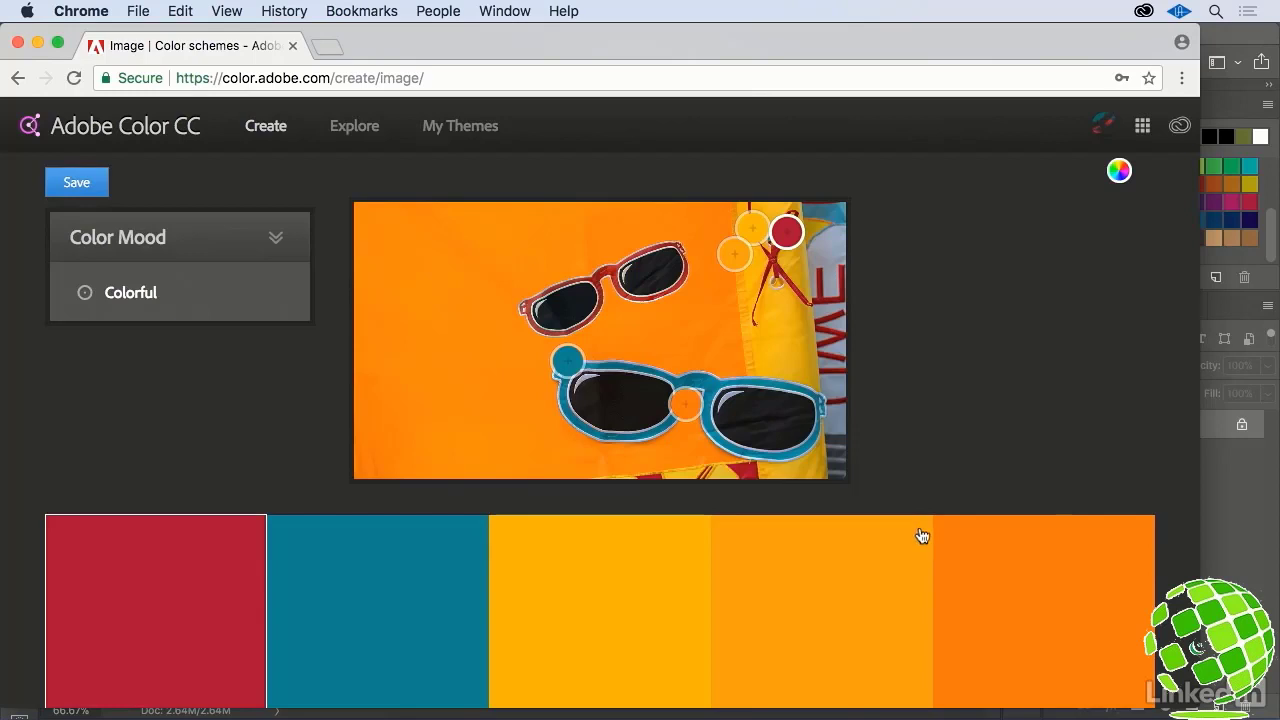
- Try the Bright and Muted color moods on the extracted theme, and settle on Deep
{"action": "left_click", "coordinate": [237, 279]}
{"action": "left_click", "coordinate": [125, 314]}
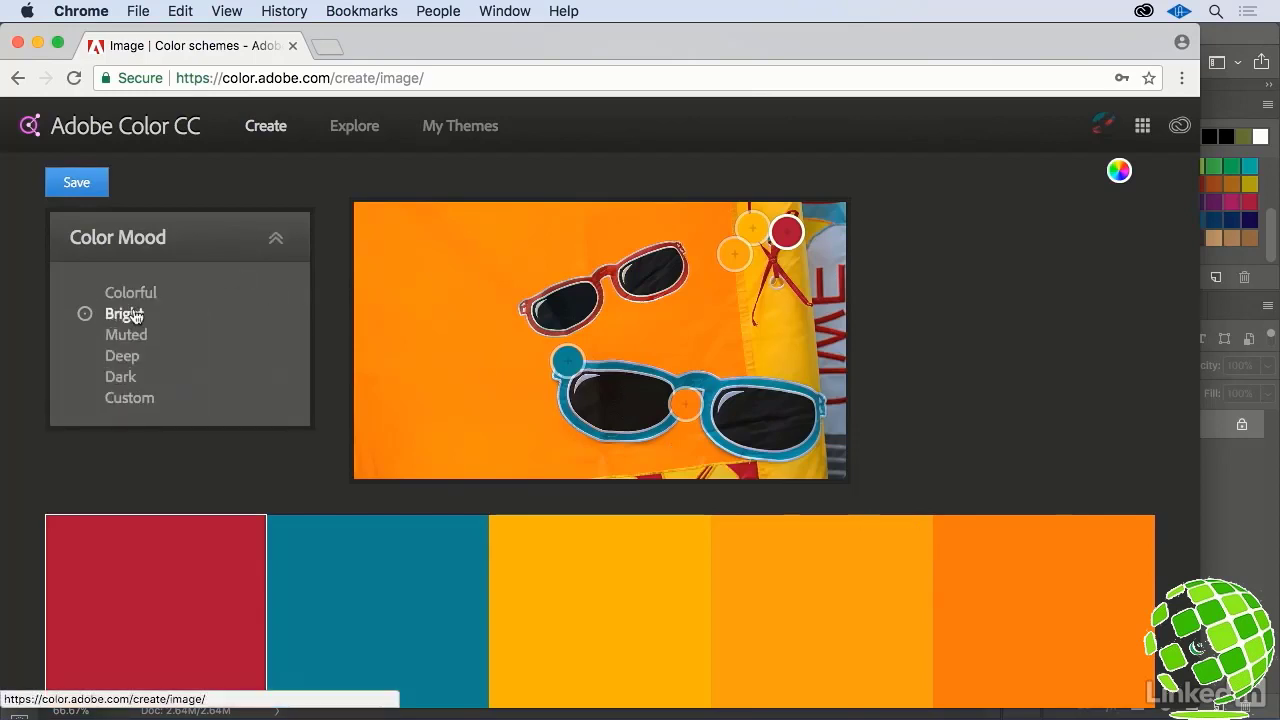
{"action": "left_click", "coordinate": [137, 337]}
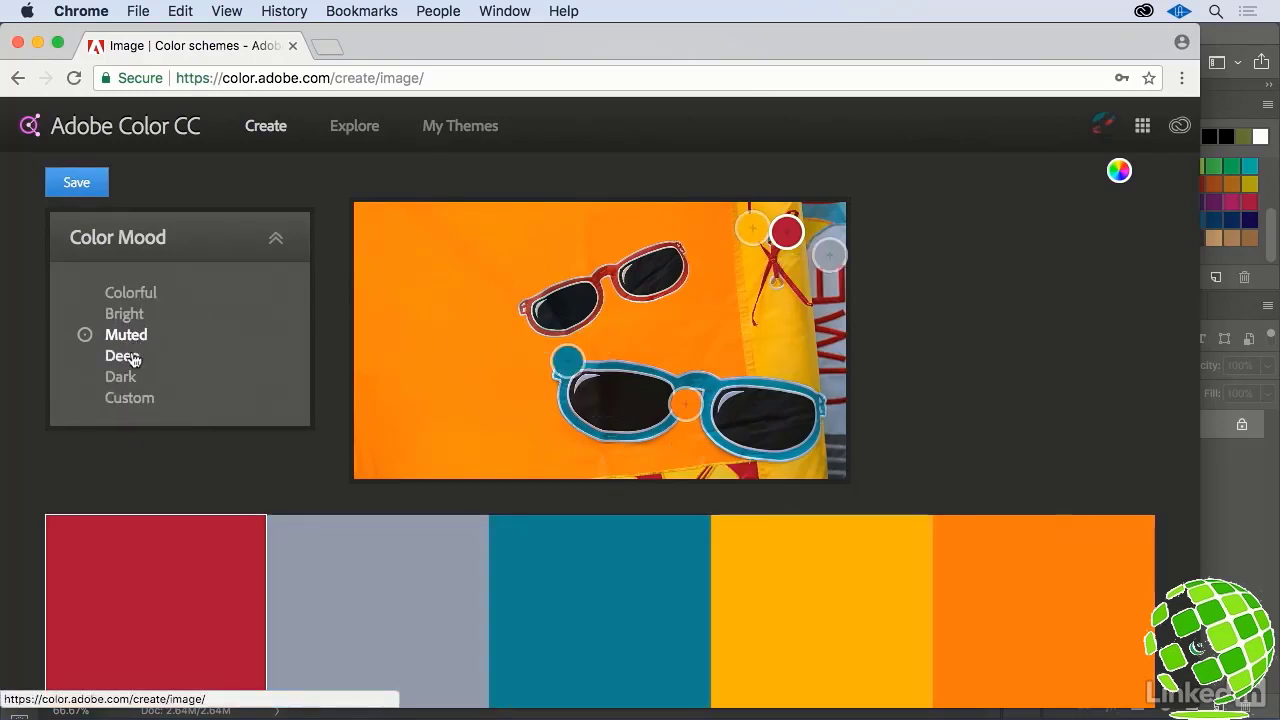
{"action": "left_click", "coordinate": [134, 358]}
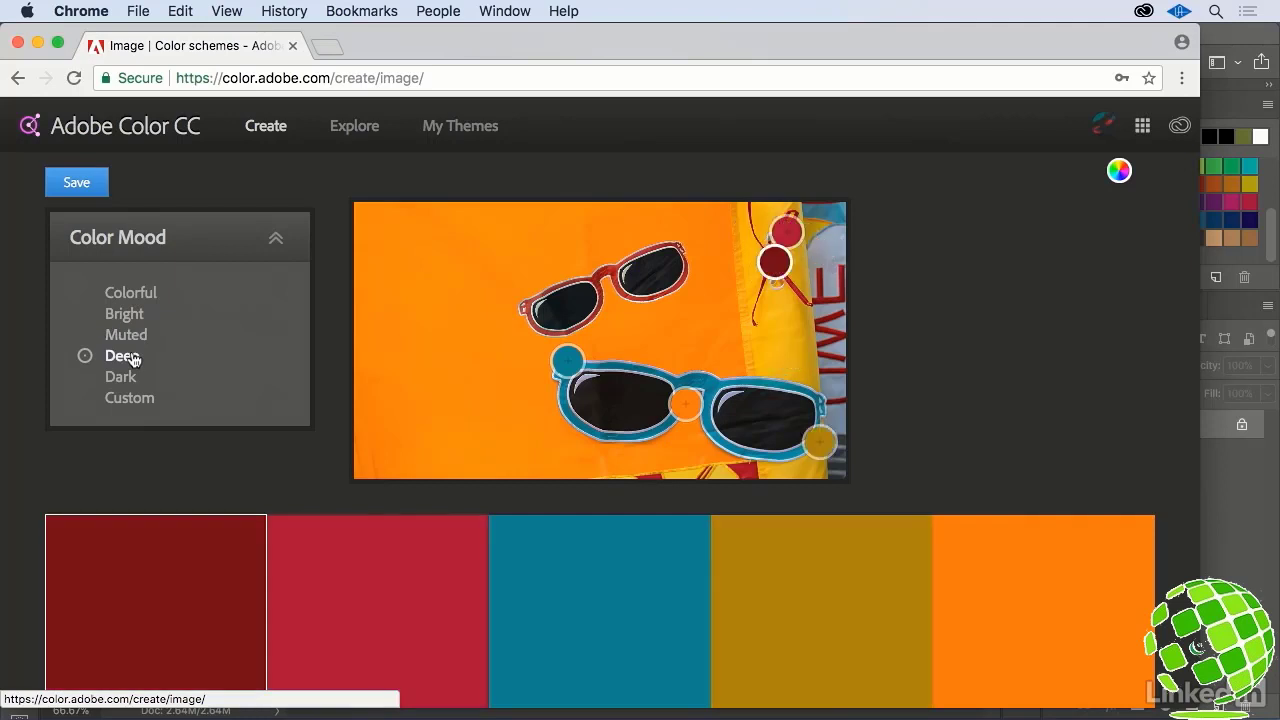
- Save the theme to My Library as Preso Colors with publishing to Explore turned off
{"action": "left_click", "coordinate": [80, 183]}
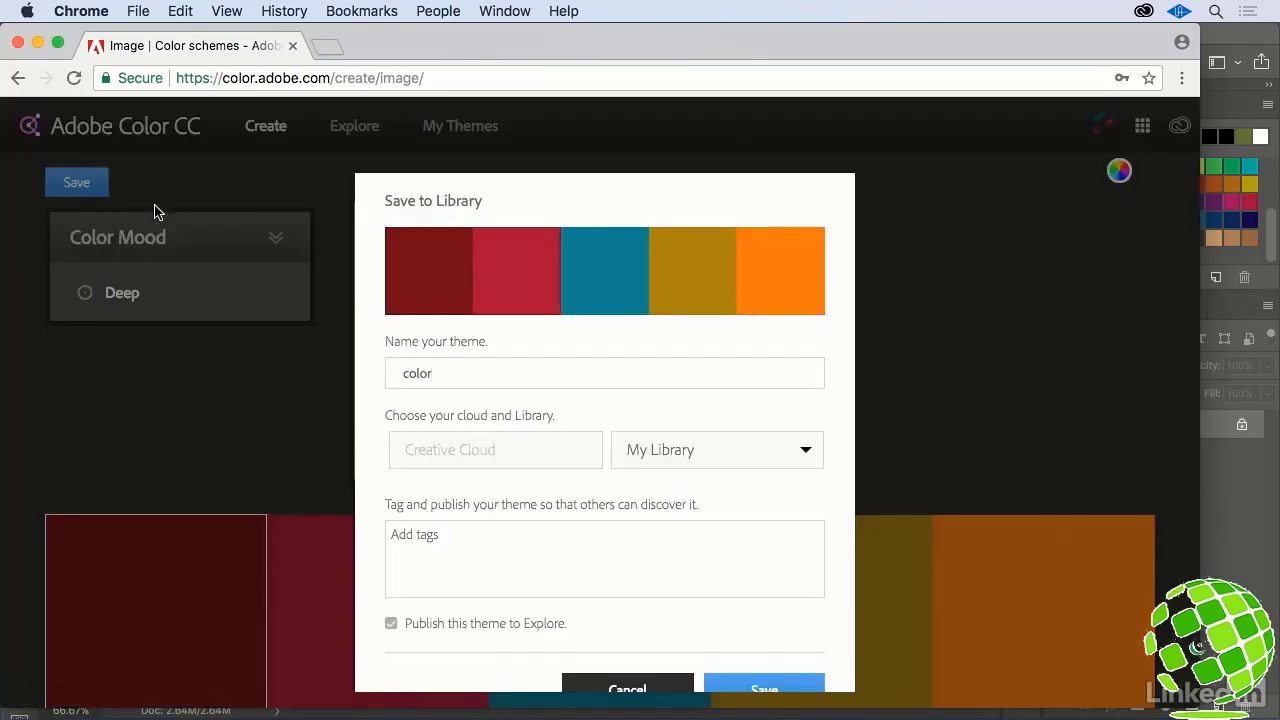
{"action": "left_click_drag", "start_coordinate": [434, 374], "coordinate": [387, 374]}
{"action": "type", "text": "Preso Colors"}
{"action": "left_click", "coordinate": [440, 626]}
{"action": "left_click", "coordinate": [724, 686]}
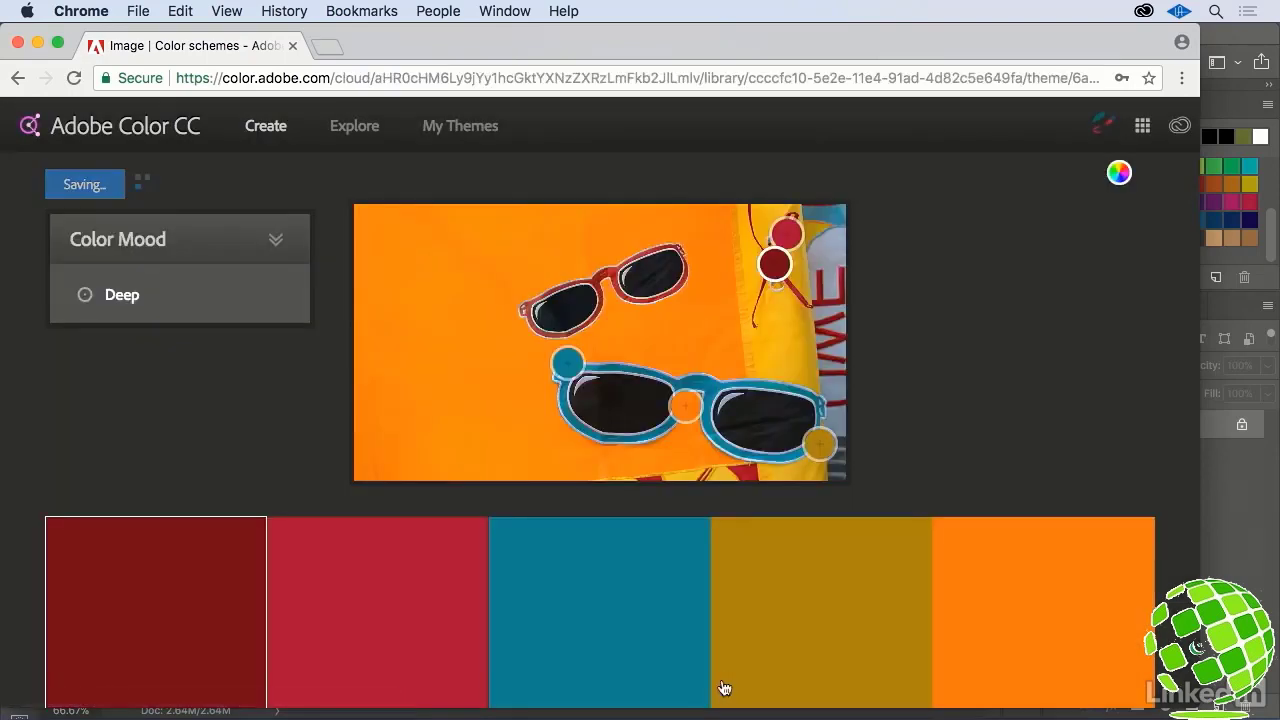
- Switch back to Photoshop and add the saved Preso Colors theme to the swatches
{"action": "key", "text": "super+Tab"}
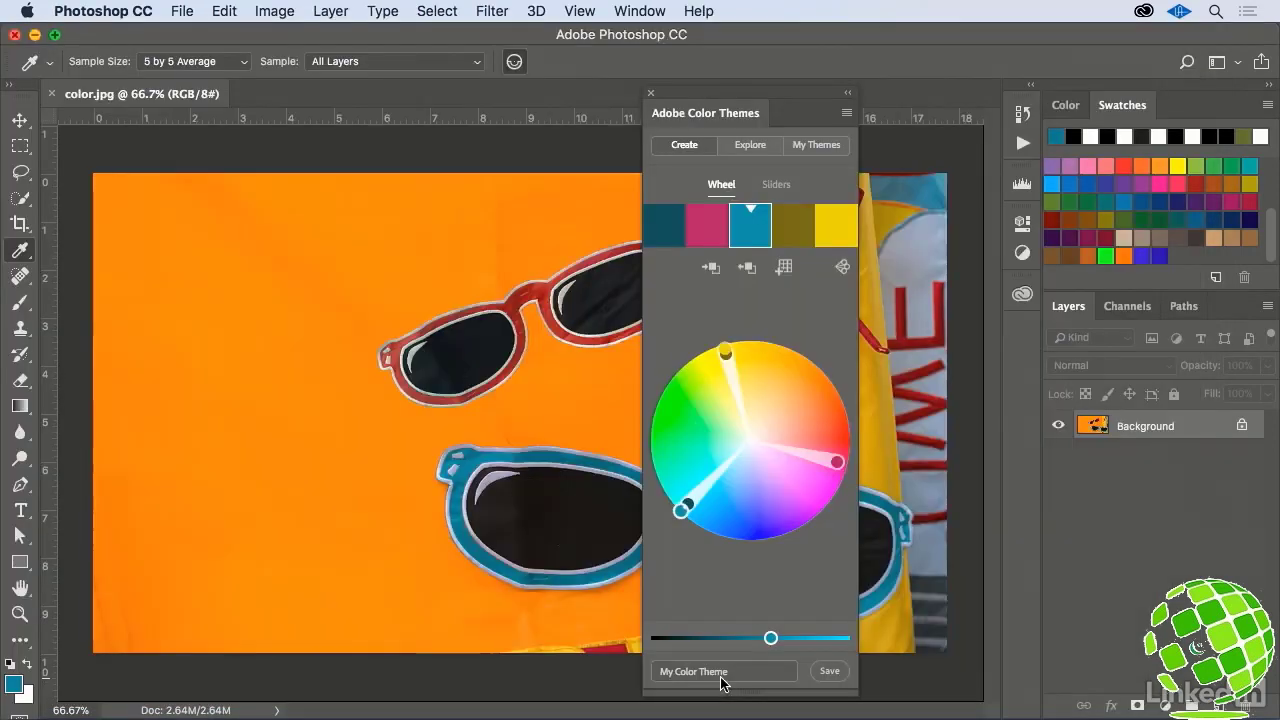
{"action": "left_click", "coordinate": [816, 148]}
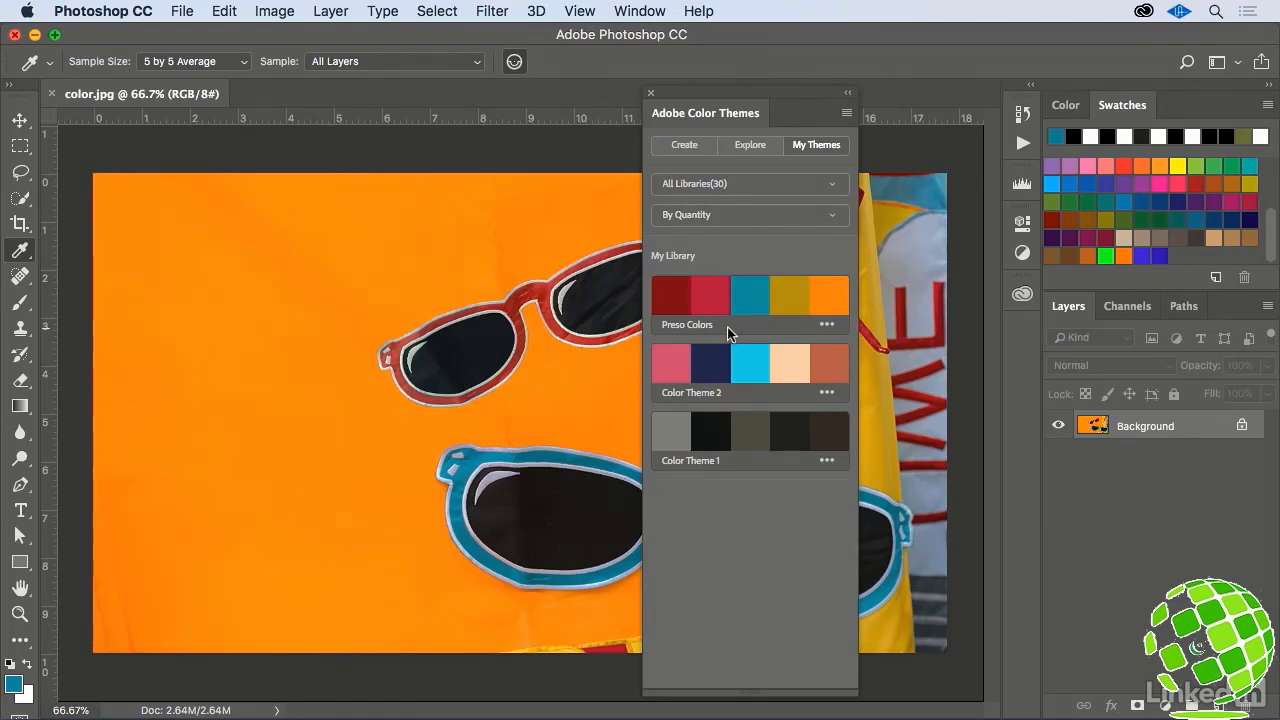
{"action": "left_click", "coordinate": [827, 325]}
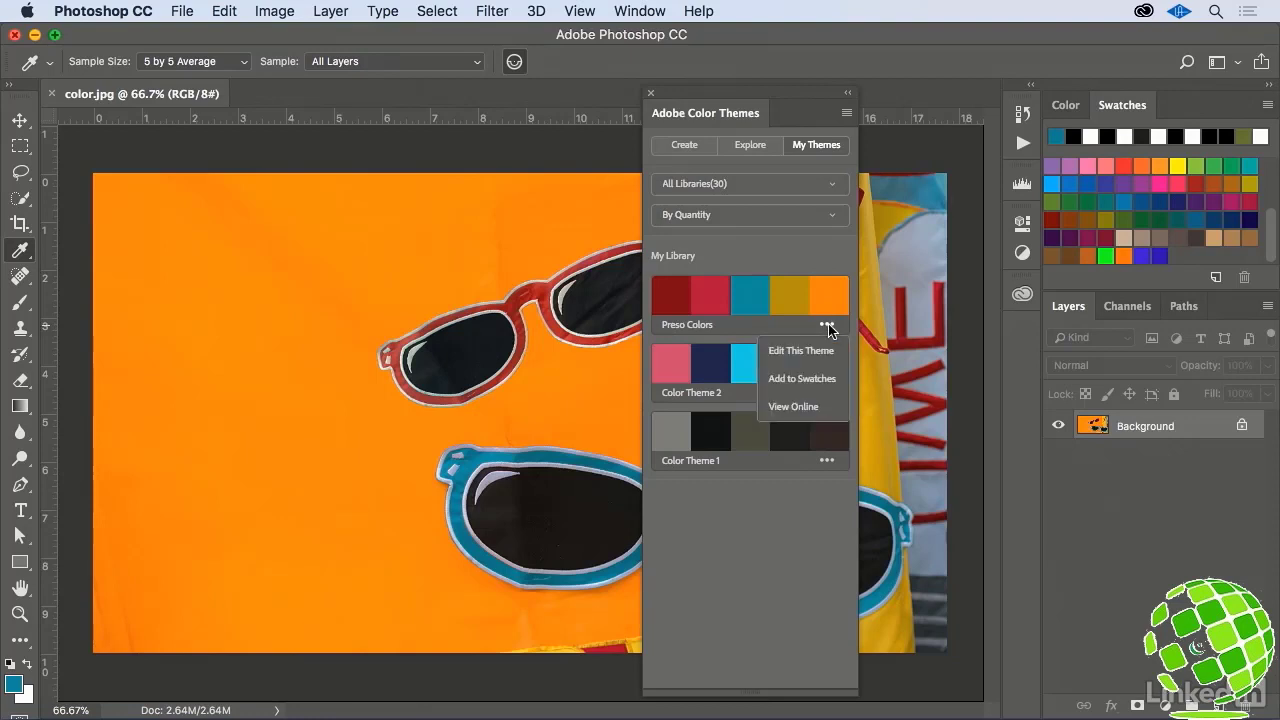
{"action": "left_click", "coordinate": [838, 385]}
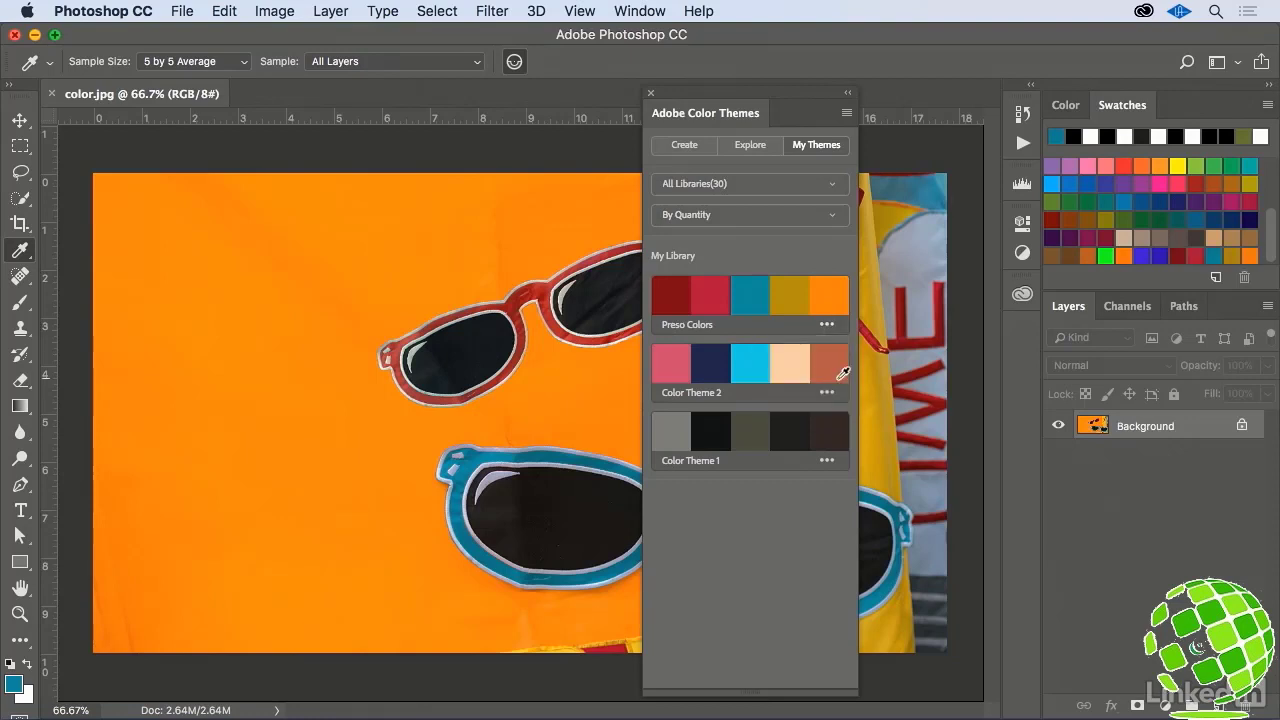